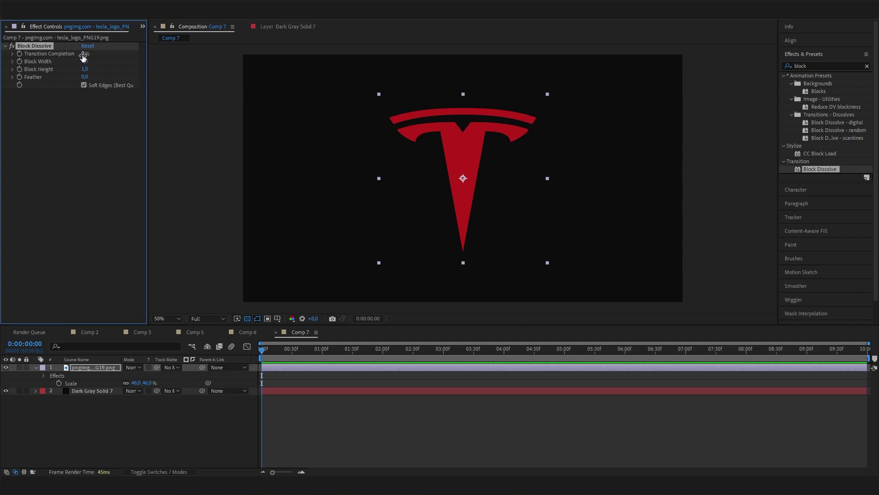
Set the logo's Block Dissolve to 82% transition completion with block width and height of 40.
drag(82, 53, 151, 68)
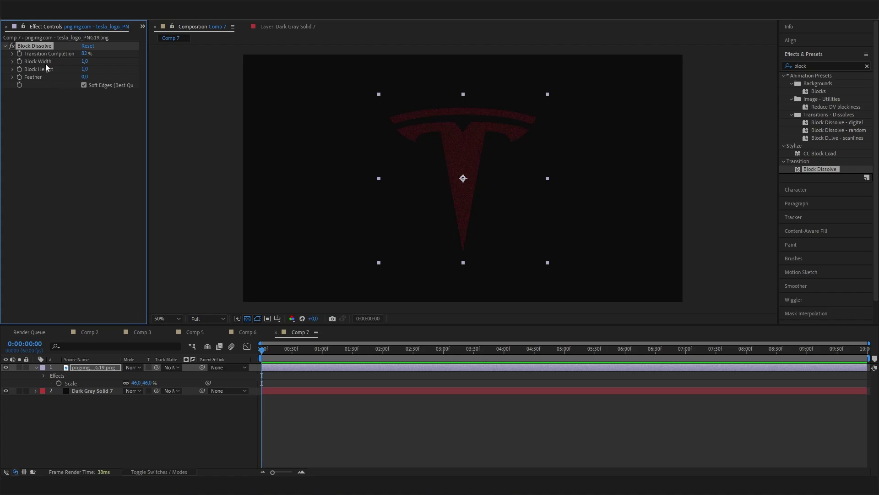
click(84, 61)
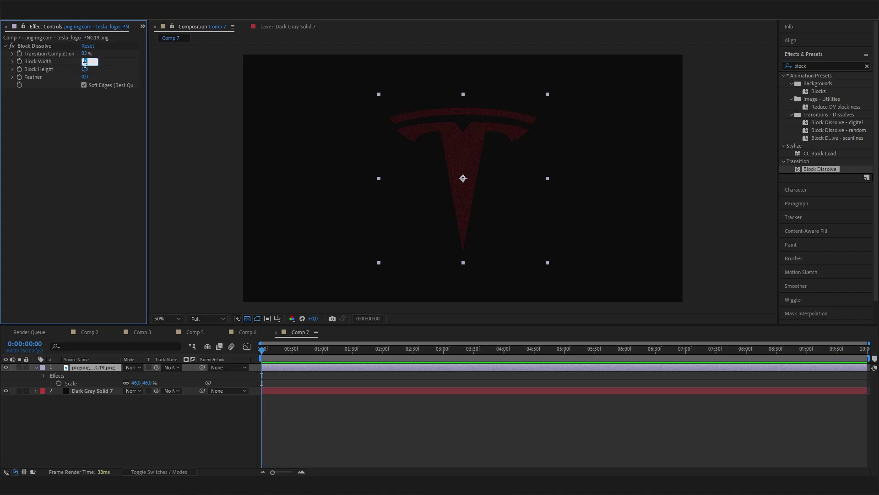
text(40)
key(Return)
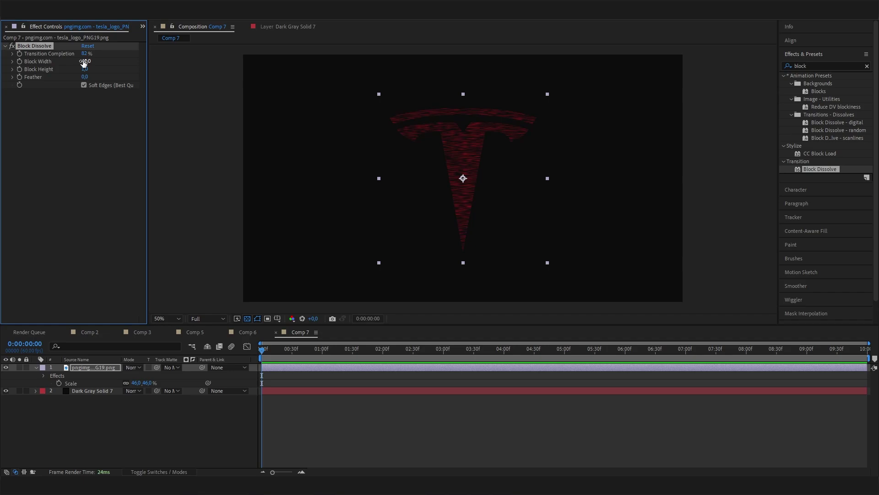
click(83, 67)
text(40)
key(Return)
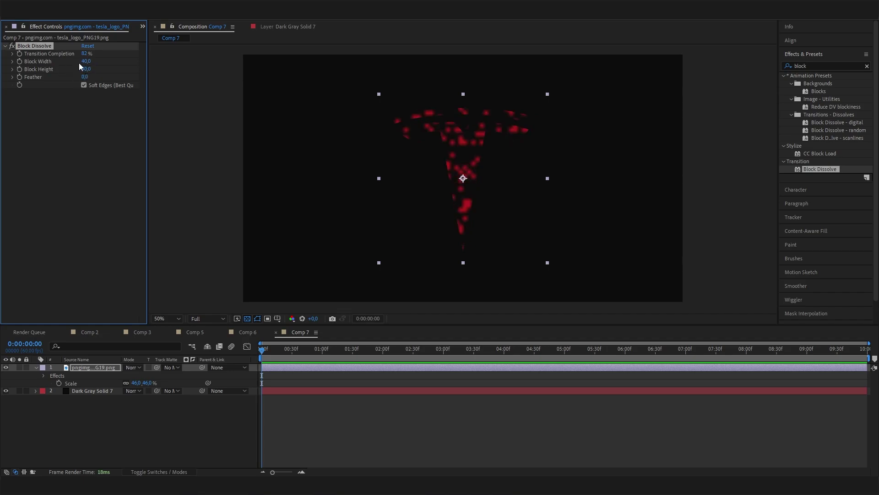
Turn off Soft Edges for the logo's Block Dissolve effect.
click(75, 159)
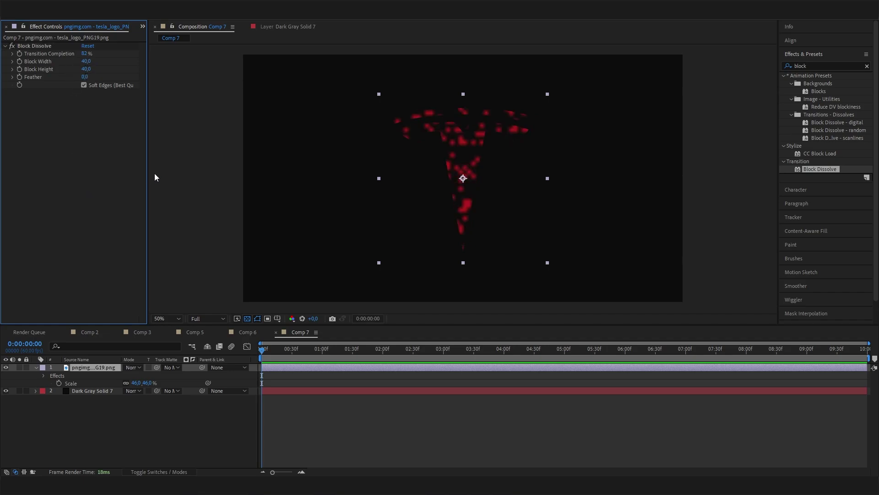
click(83, 85)
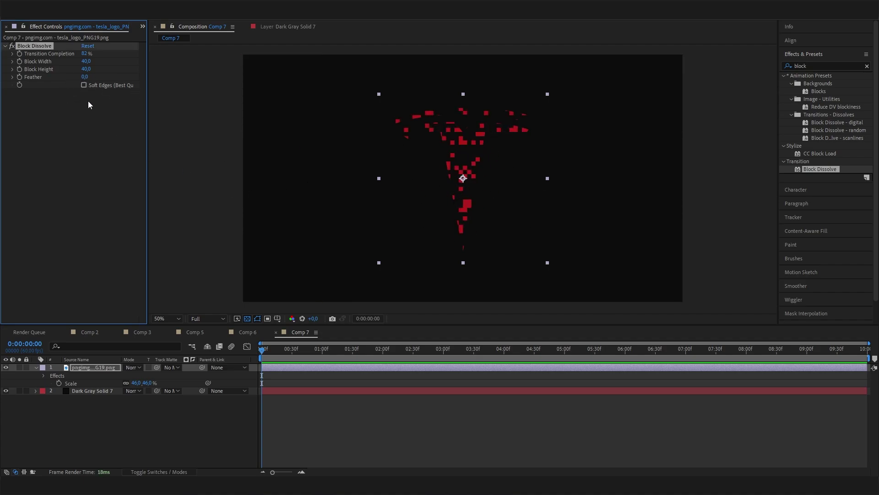
Set both the block width and block height of the Block Dissolve to 60.
click(86, 62)
text(60)
key(Return)
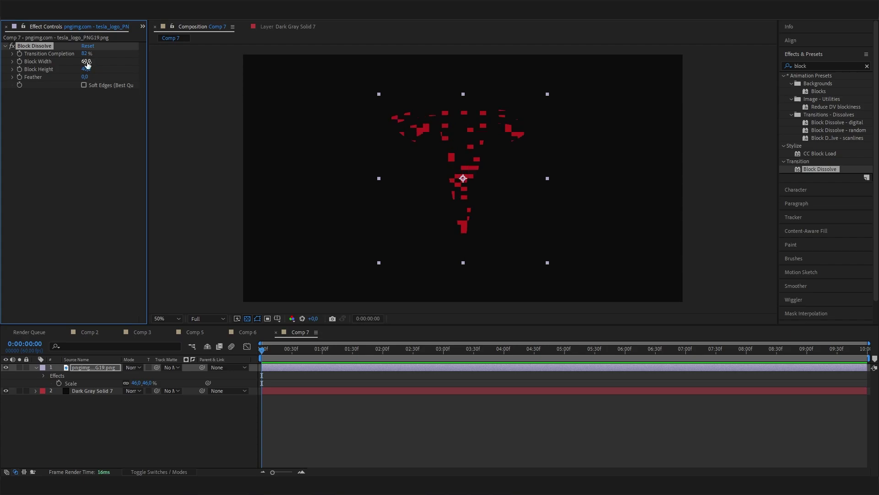
click(86, 70)
text(6)
key(Return)
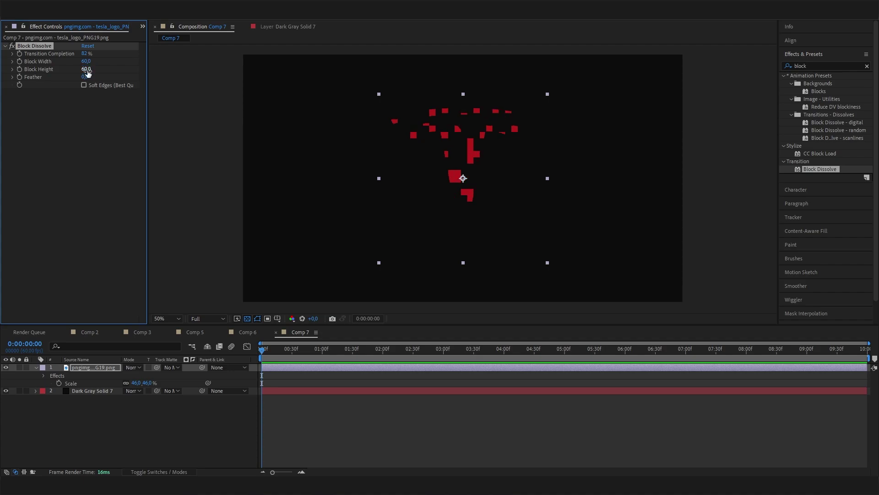
Set the Block Dissolve's block width and block height to 50 each.
click(86, 62)
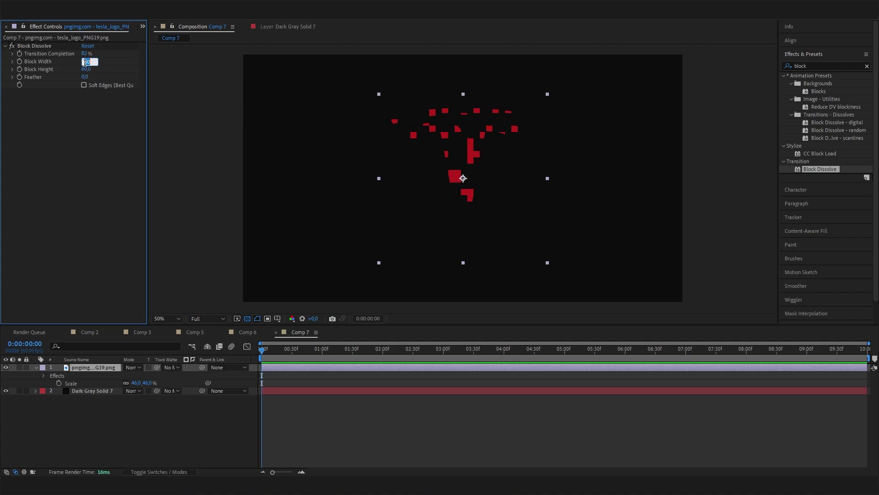
text(50)
key(Return)
click(85, 69)
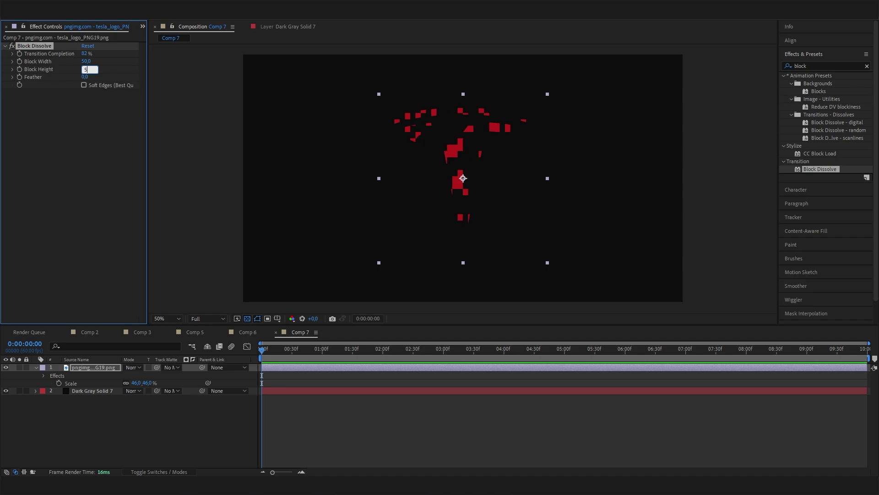
text(50)
key(Return)
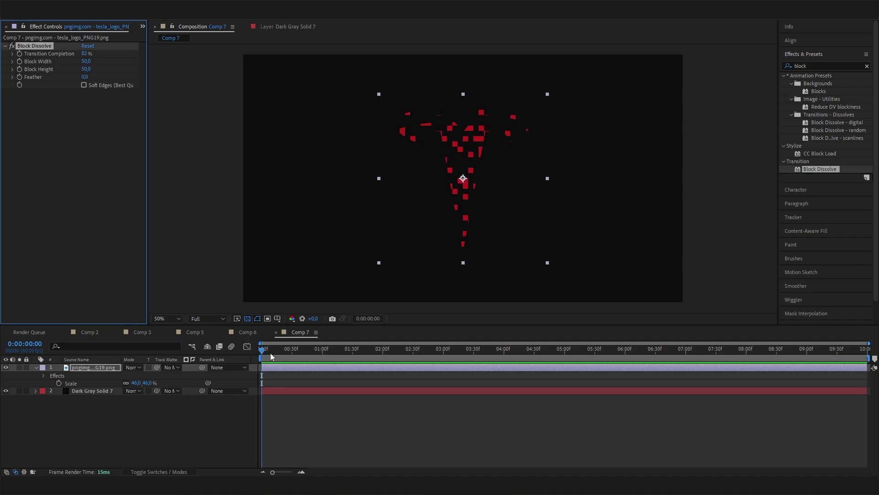
Set Transition Completion to 100% and start keyframing it at the beginning of the composition.
click(374, 364)
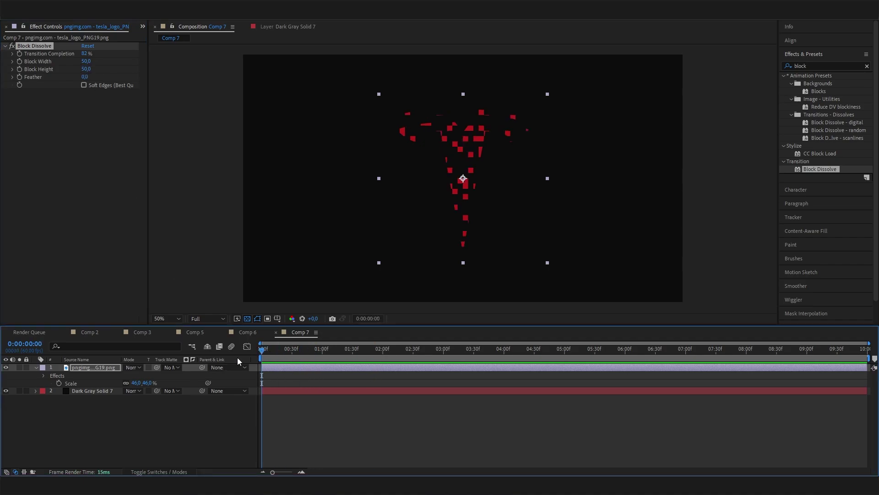
click(350, 349)
click(273, 349)
mouse_move(267, 349)
mouse_down()
mouse_move(359, 355)
mouse_move(355, 361)
mouse_move(261, 350)
mouse_up()
drag(85, 55, 174, 98)
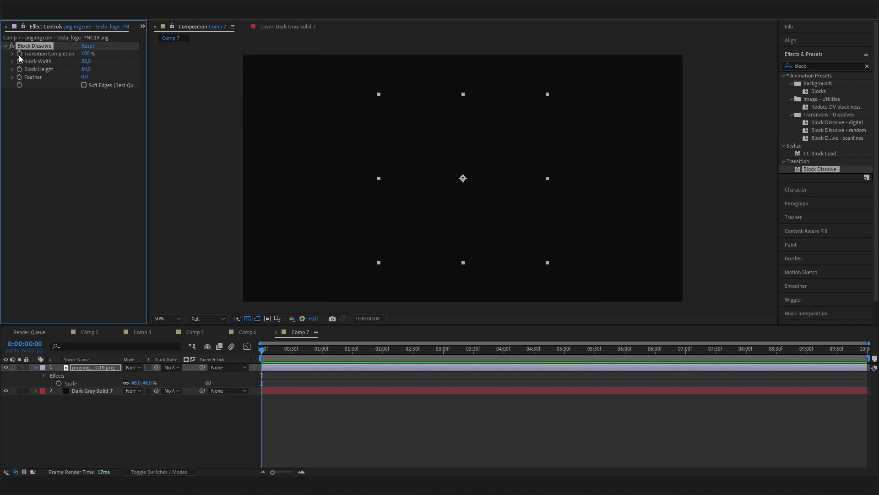
click(19, 54)
Add a Transition Completion keyframe of 0% at 0:00:02:02.
drag(297, 353, 385, 350)
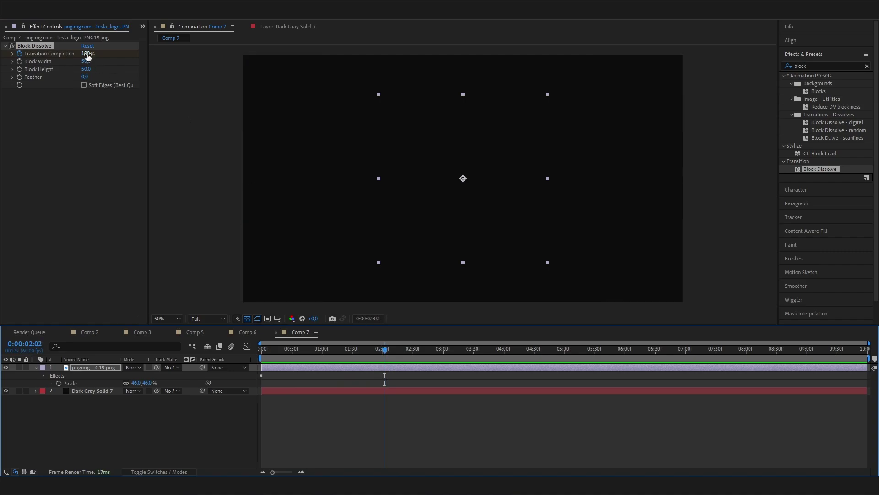
drag(86, 53, 8, 57)
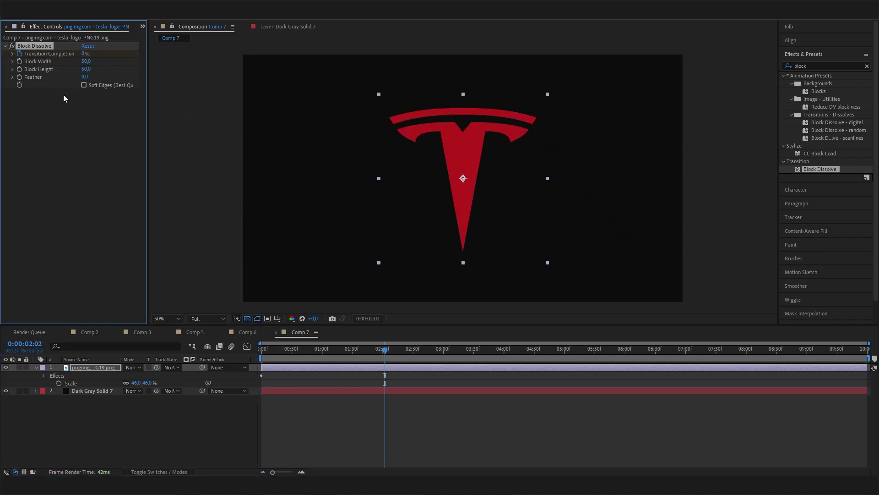
click(72, 179)
Preview the logo's block reveal from the composition start and inspect a partially dissolved frame around 0:00:00:55.
click(387, 349)
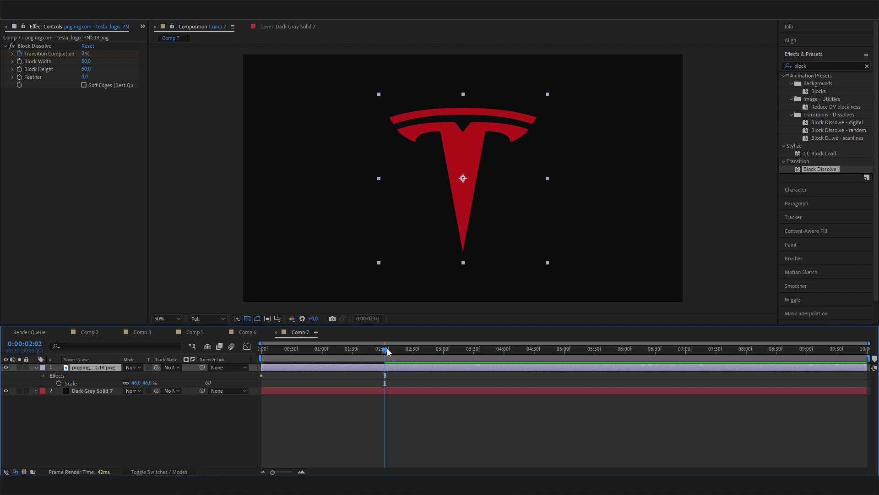
key(Home)
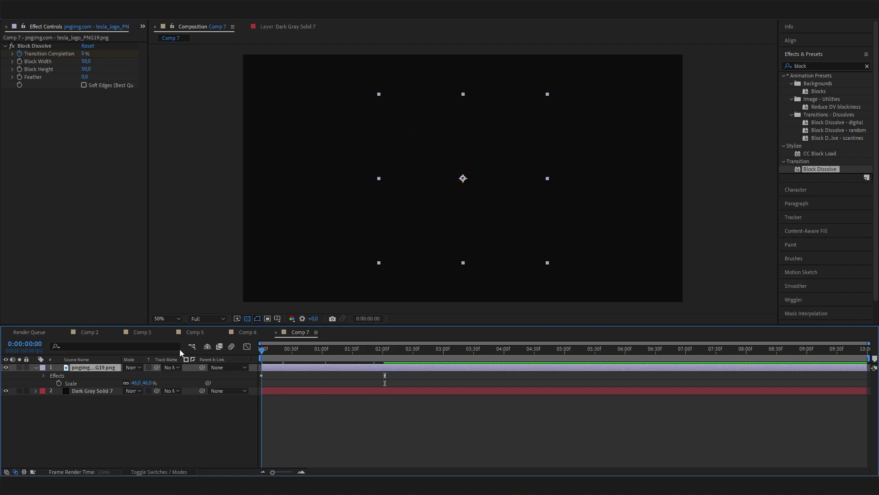
key(space)
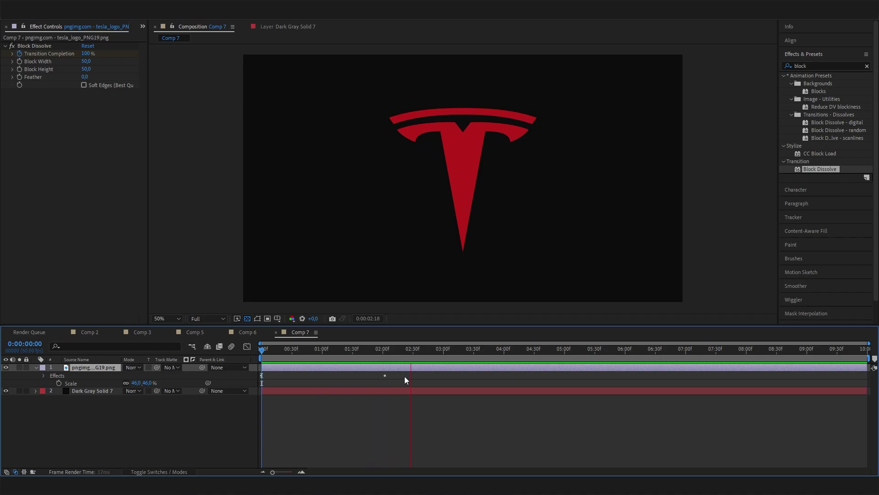
mouse_move(320, 360)
mouse_down()
mouse_move(312, 357)
mouse_move(327, 360)
mouse_move(318, 360)
mouse_up()
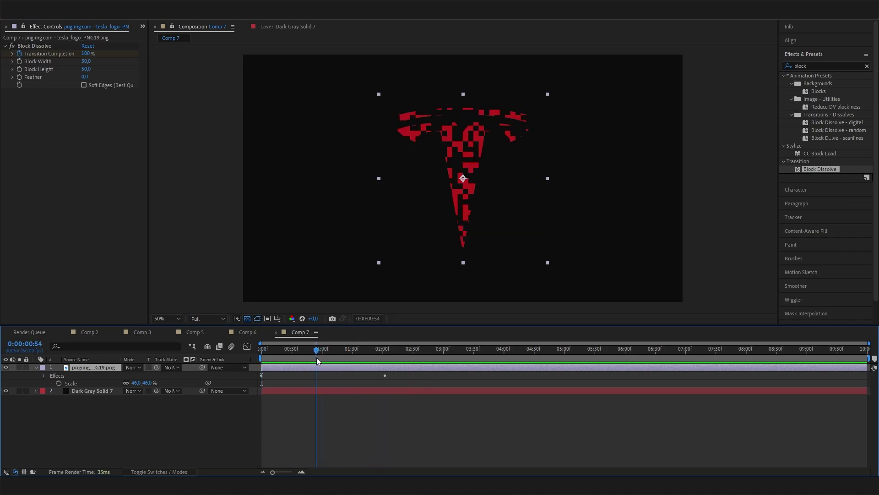
click(319, 350)
Find and apply the CC Wide Time effect to the logo layer and set its Backward Steps to 10.
click(828, 67)
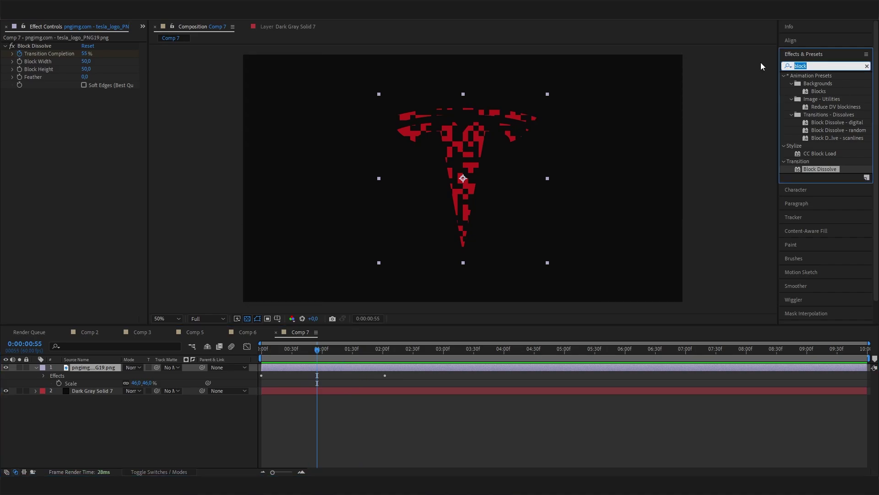
text(wide)
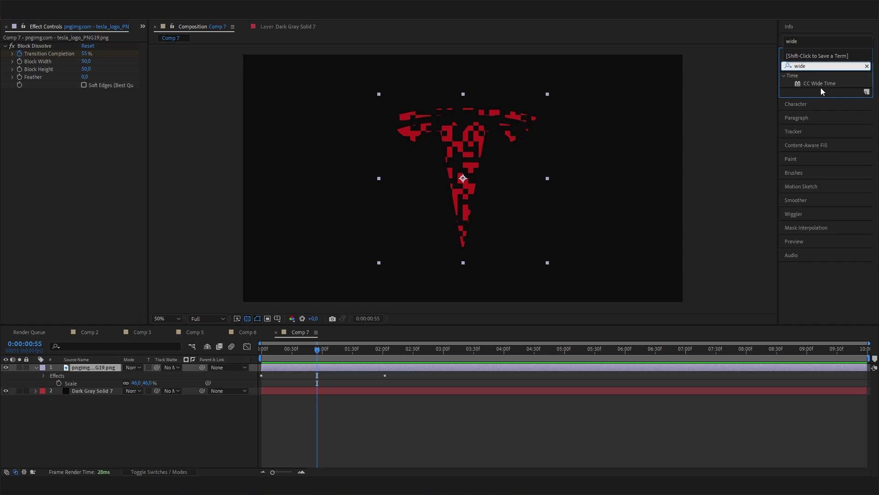
drag(821, 86, 55, 192)
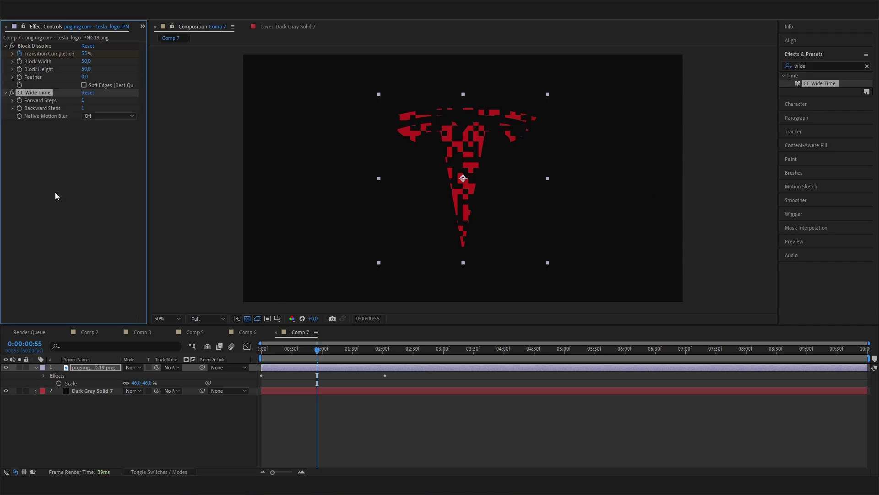
click(82, 107)
text(10)
key(Return)
Play the logo reveal from the start with CC Wide Time applied and scrub back to about 0:00:00:39.
drag(316, 351, 261, 351)
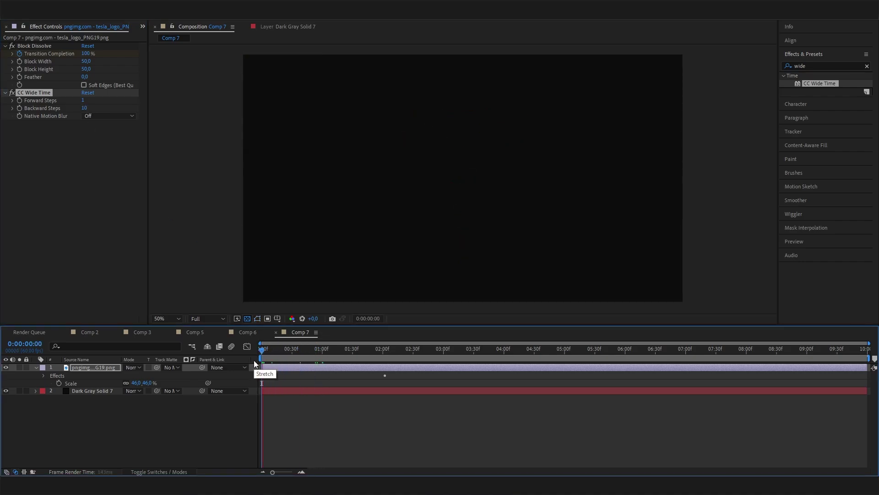
key(space)
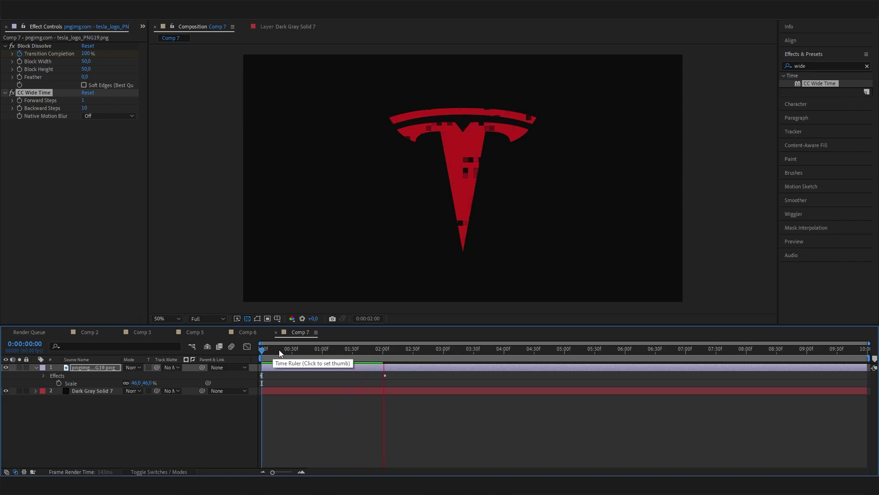
key(space)
drag(322, 350, 301, 343)
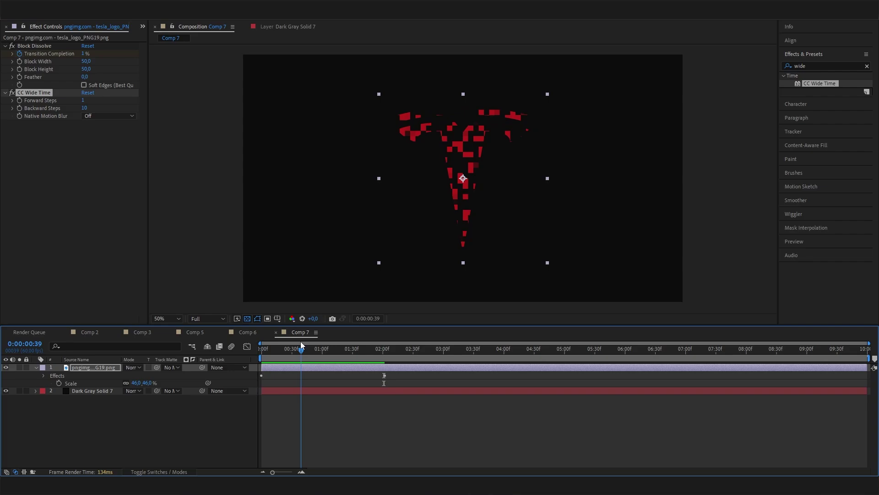
Look at Comp 5 and Comp 6, scrubbing through the blue Tesla logo reveal in Comp 6 at a larger view.
click(193, 333)
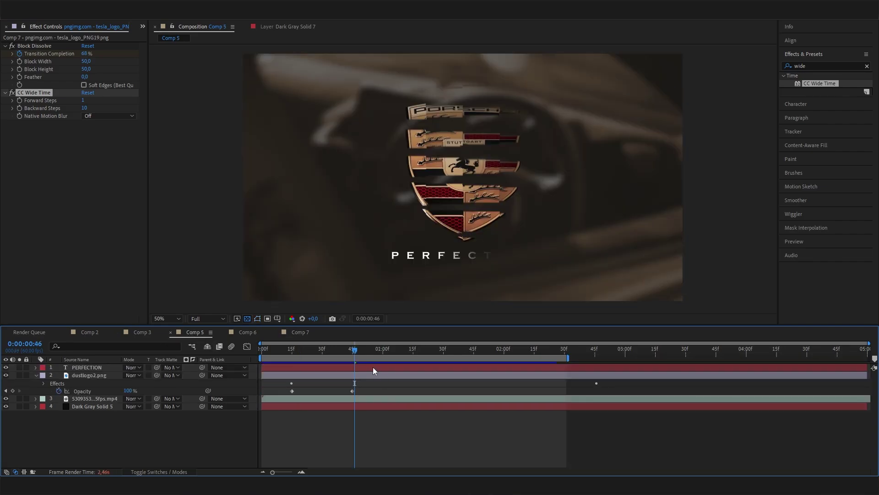
click(257, 335)
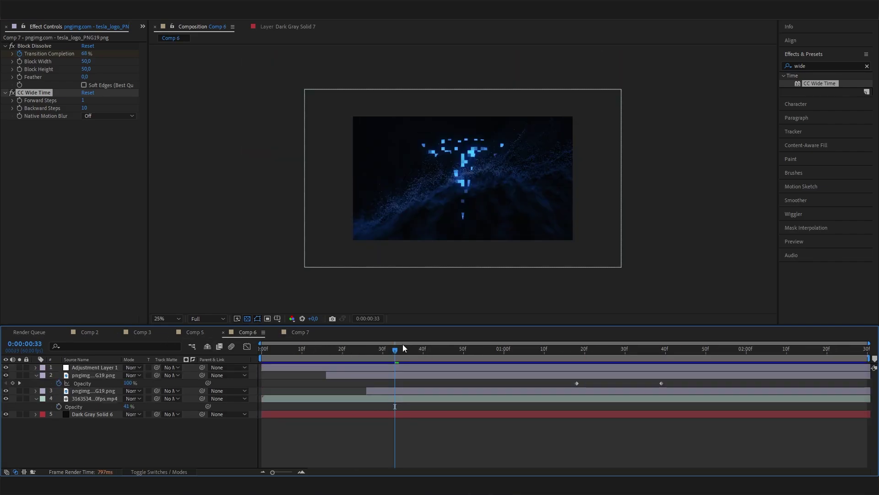
drag(403, 344, 479, 359)
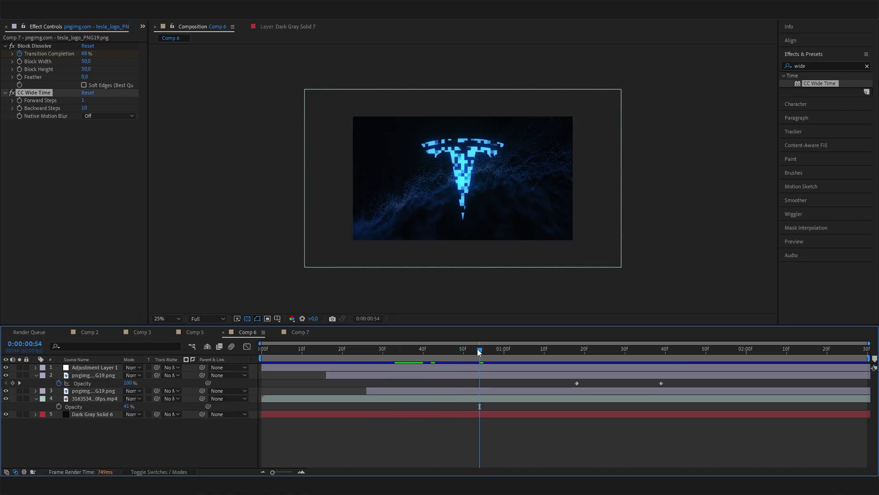
drag(477, 349, 544, 356)
key(period)
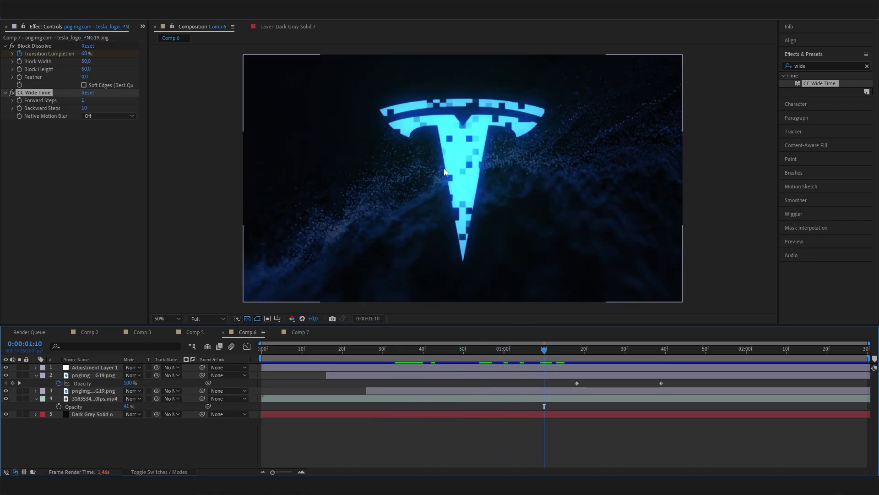
drag(479, 356, 428, 356)
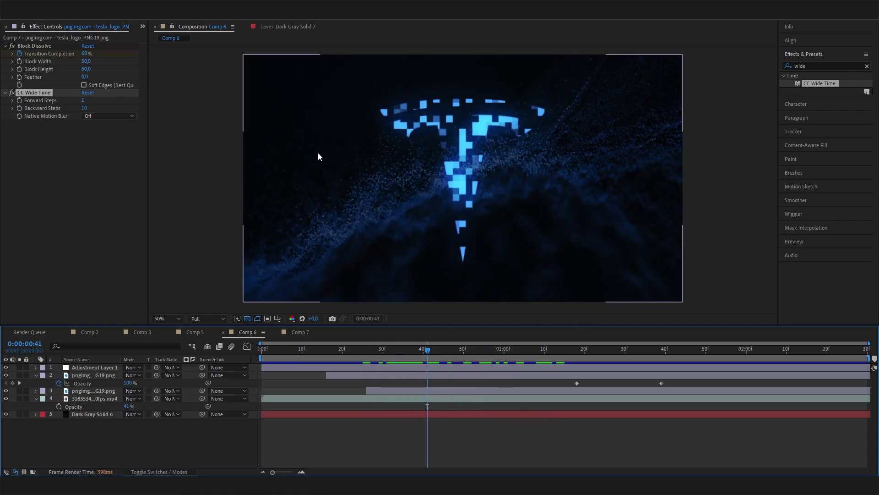
Return to Comp 7 and duplicate the Tesla logo layer.
click(300, 331)
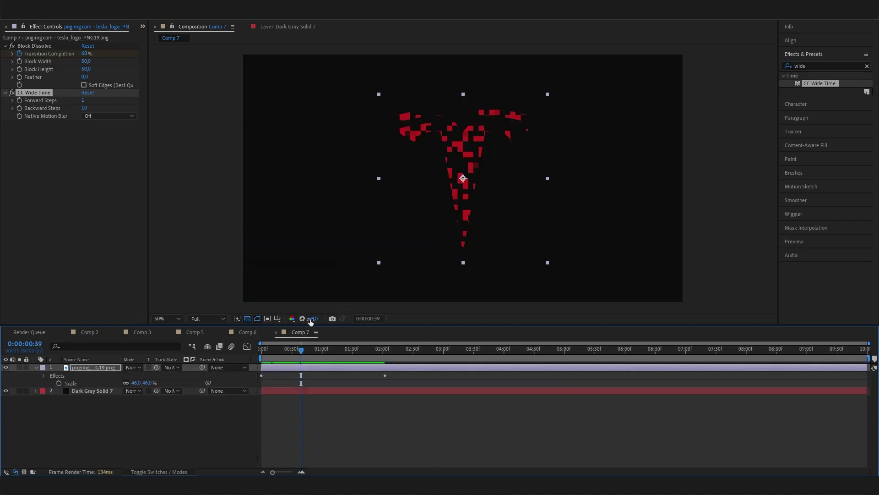
click(186, 410)
click(99, 369)
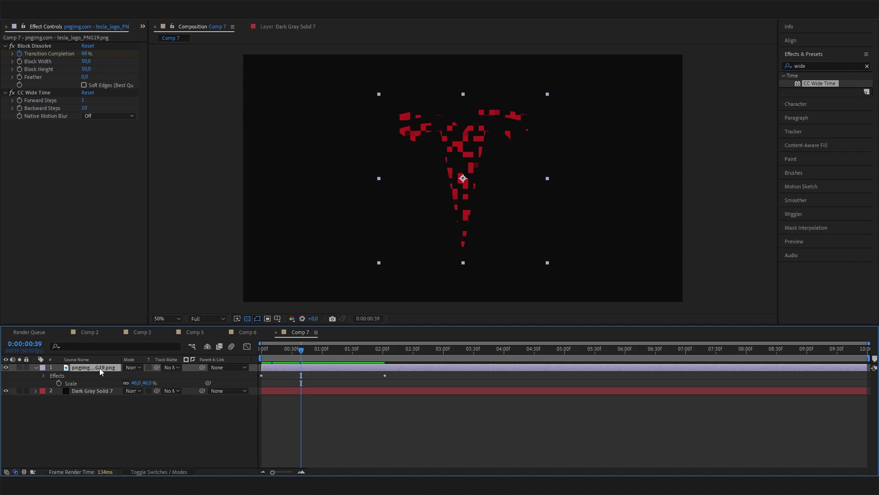
key(ctrl+d)
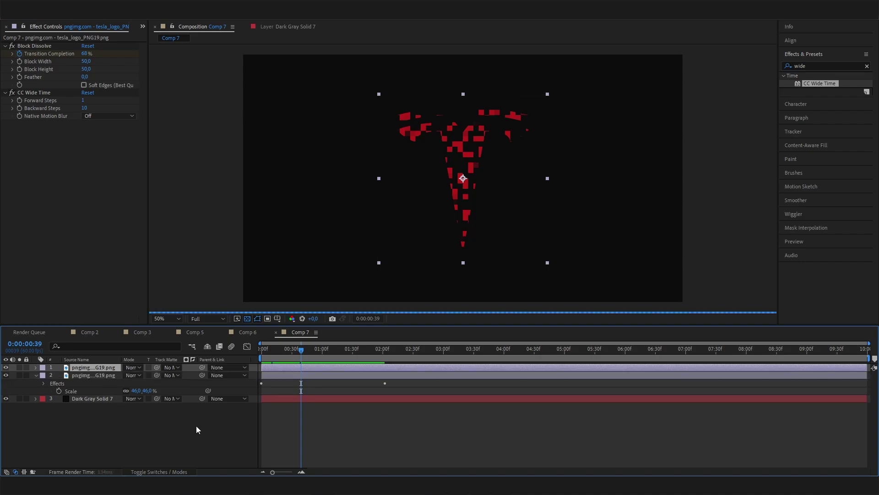
Shift the lower copy of the logo layer in time so it starts about 30 frames in.
click(179, 419)
click(99, 375)
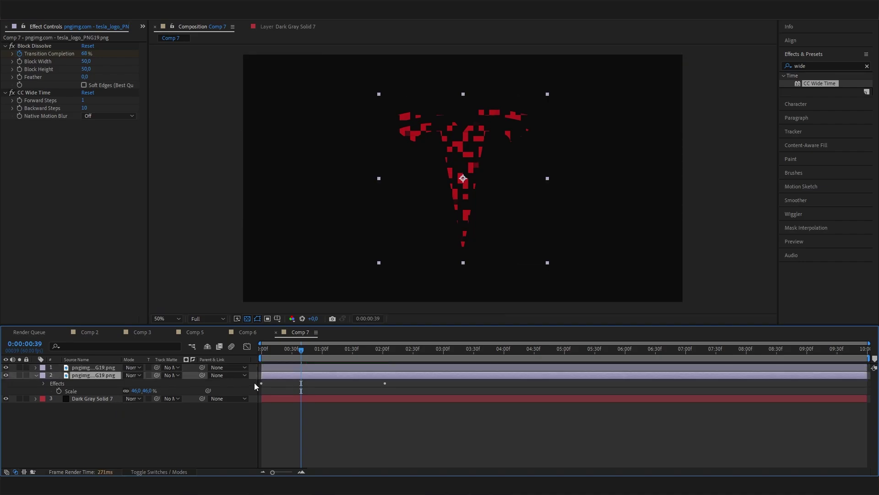
drag(268, 375, 280, 350)
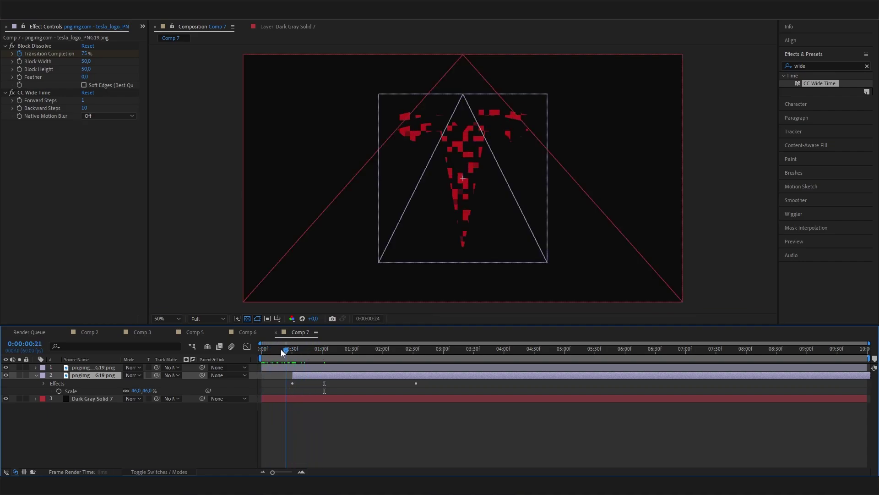
Apply the Glow effect to the upper Tesla logo layer with a radius of 185 and an intensity of 2.6.
click(284, 365)
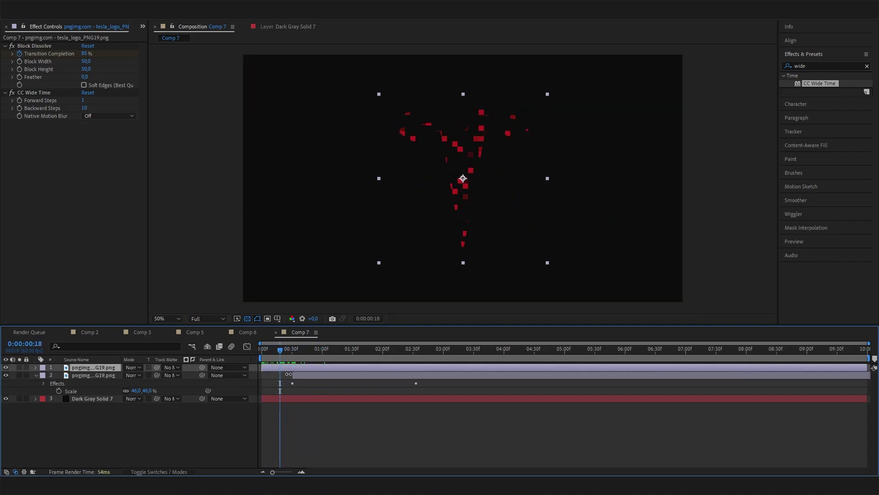
click(806, 67)
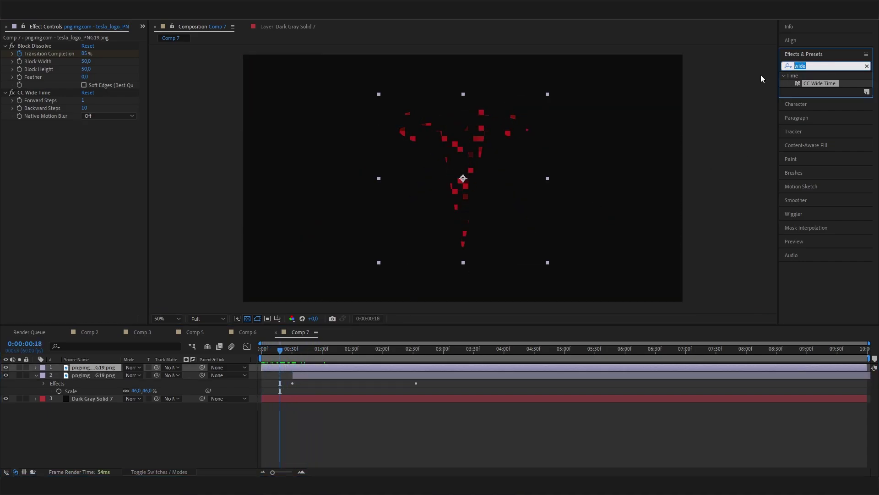
text(glowq)
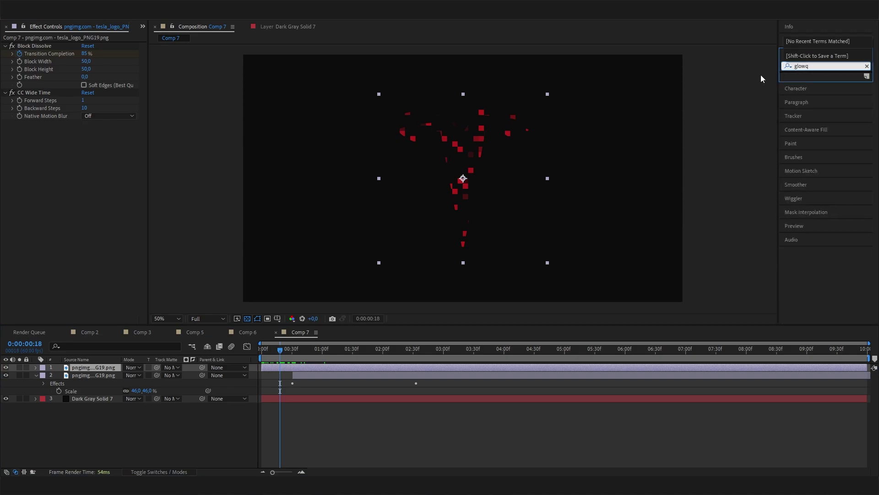
key(BackSpace)
drag(818, 177, 75, 191)
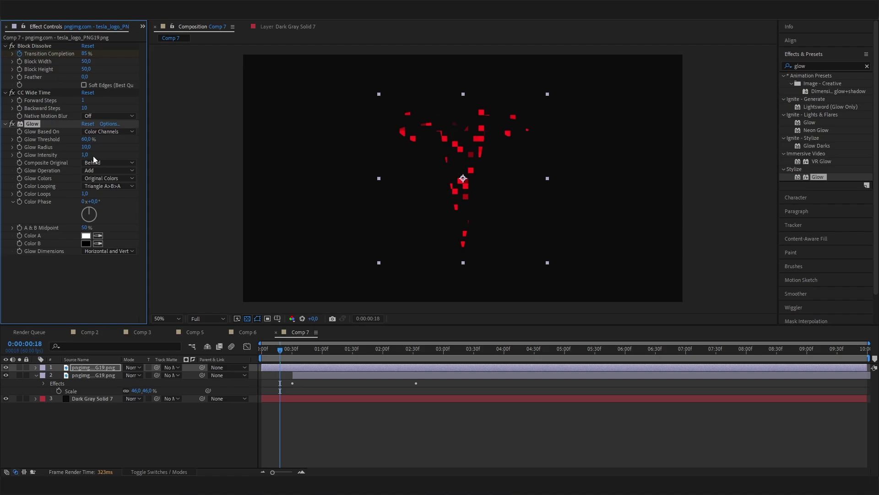
drag(83, 151, 172, 160)
drag(86, 154, 136, 158)
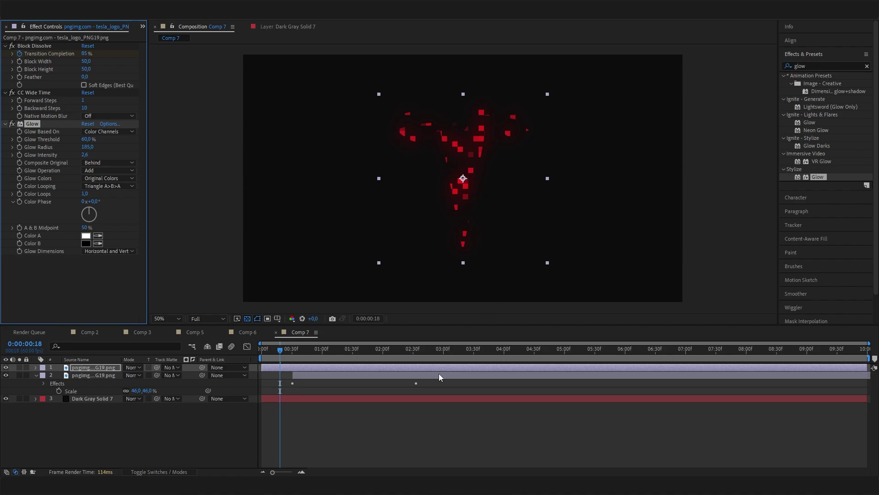
Add a Gaussian Blur after the Glow on the upper logo layer and set its blurriness to 15.
click(818, 66)
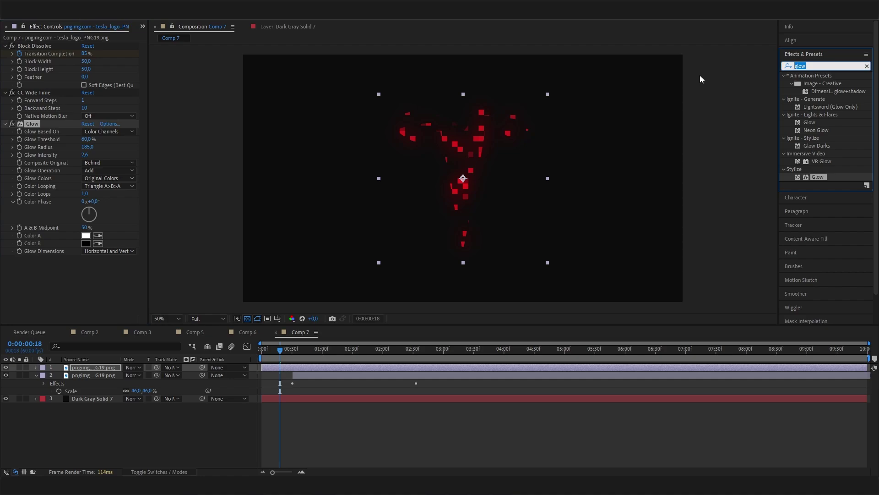
text(gaus)
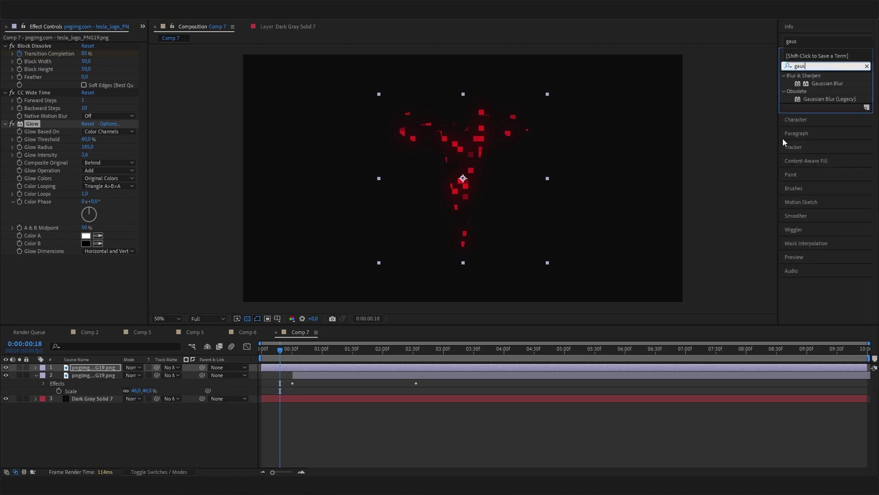
click(827, 84)
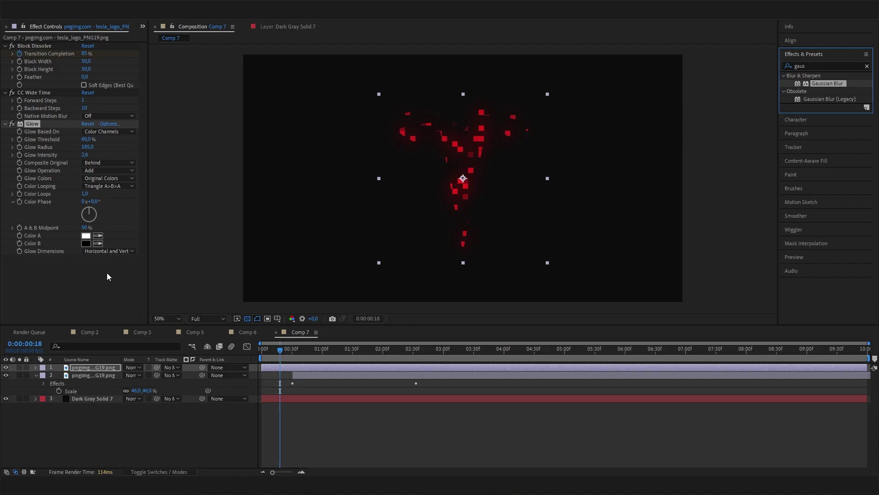
click(78, 286)
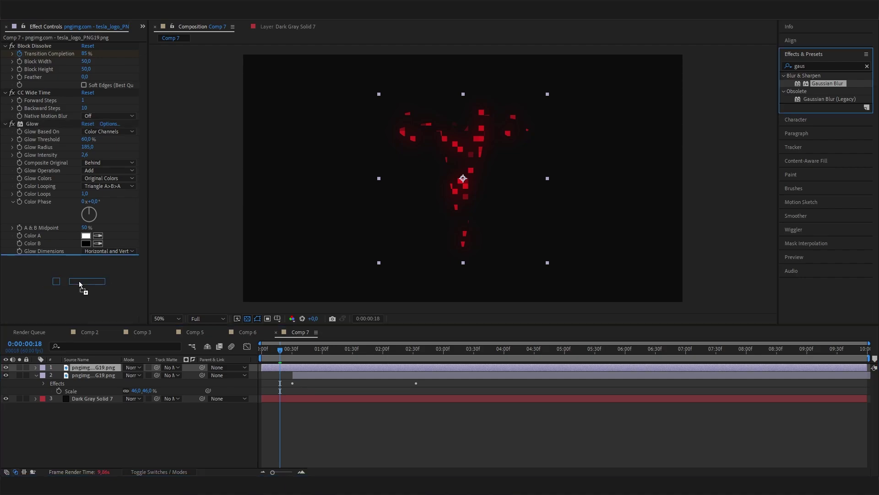
click(87, 266)
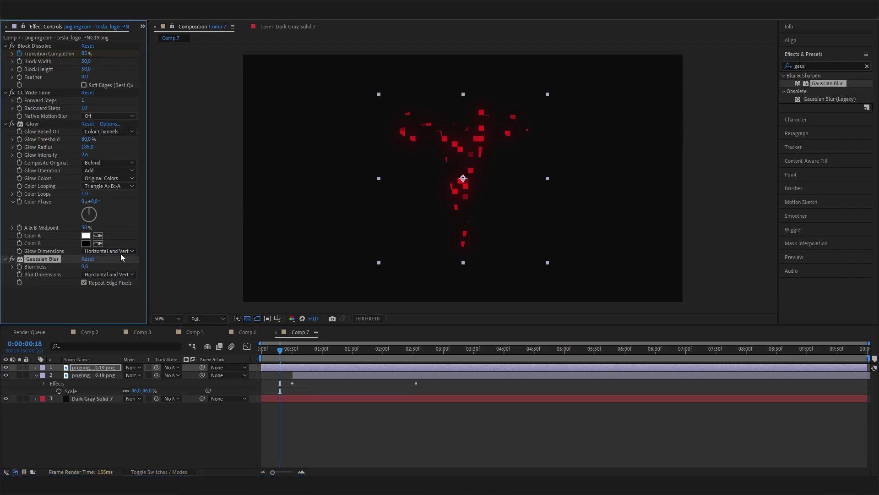
text(10)
key(Return)
click(88, 267)
text(15)
key(Return)
Move CC Wide Time below Gaussian Blur in the upper logo layer's effect order and preview the reveal in Comp 7.
drag(35, 93, 59, 295)
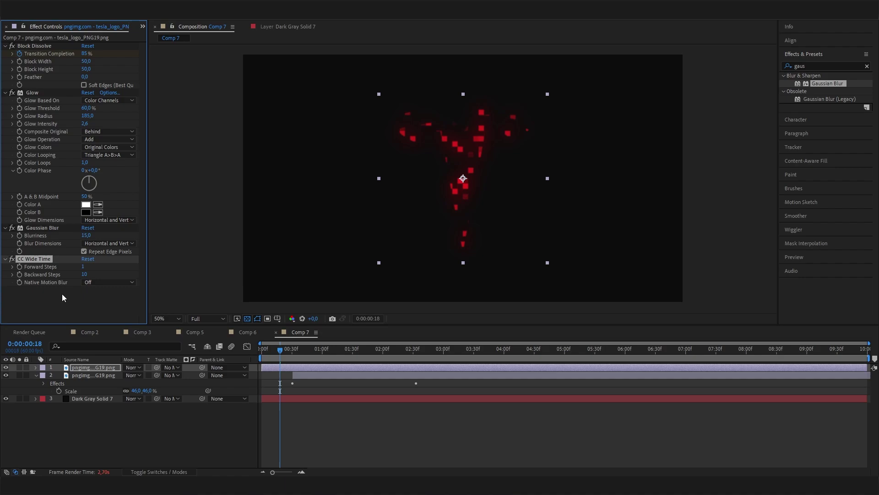
click(252, 358)
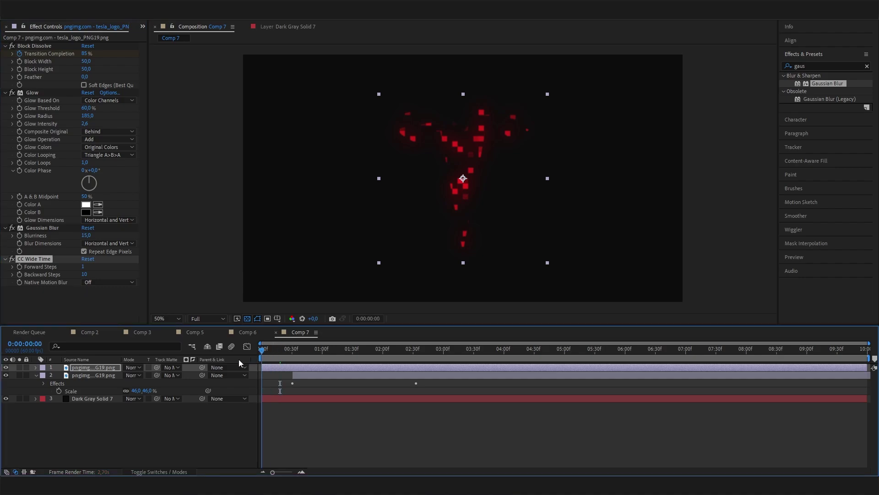
key(Home)
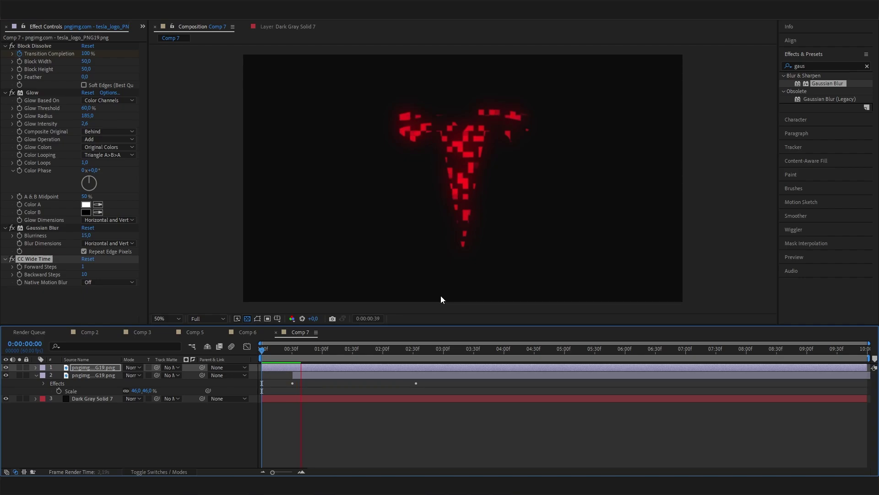
key(space)
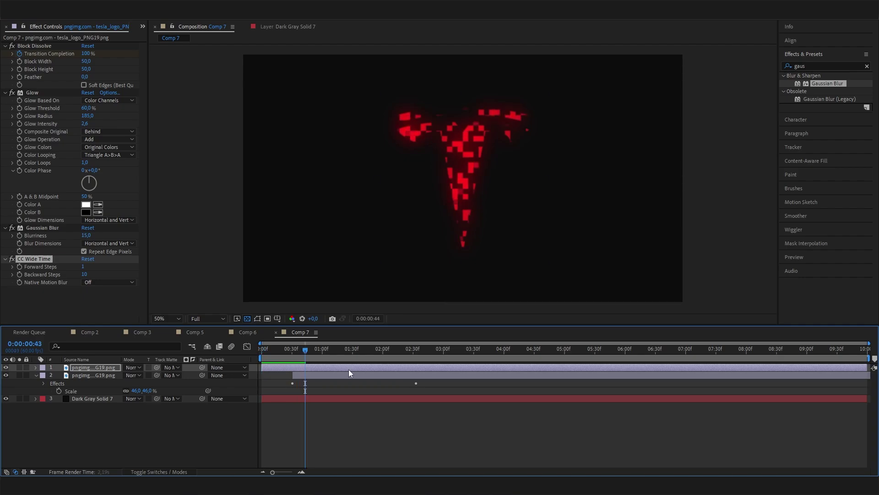
drag(307, 351, 402, 347)
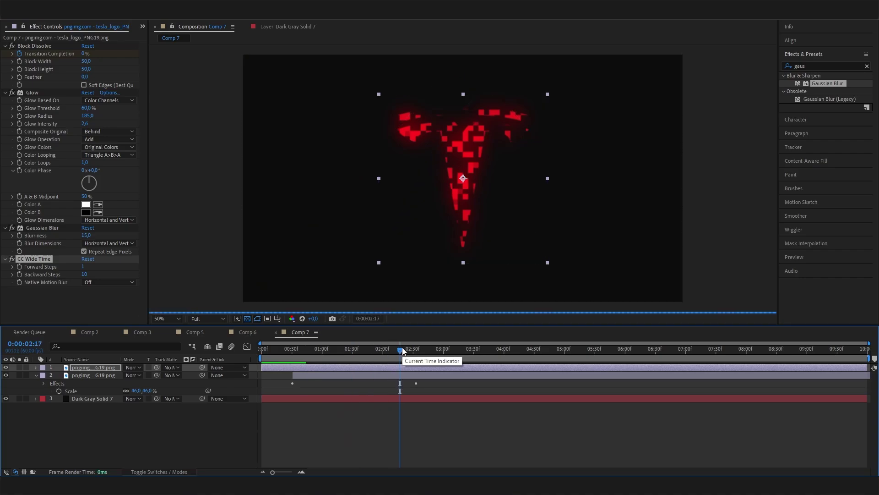
click(375, 351)
click(373, 351)
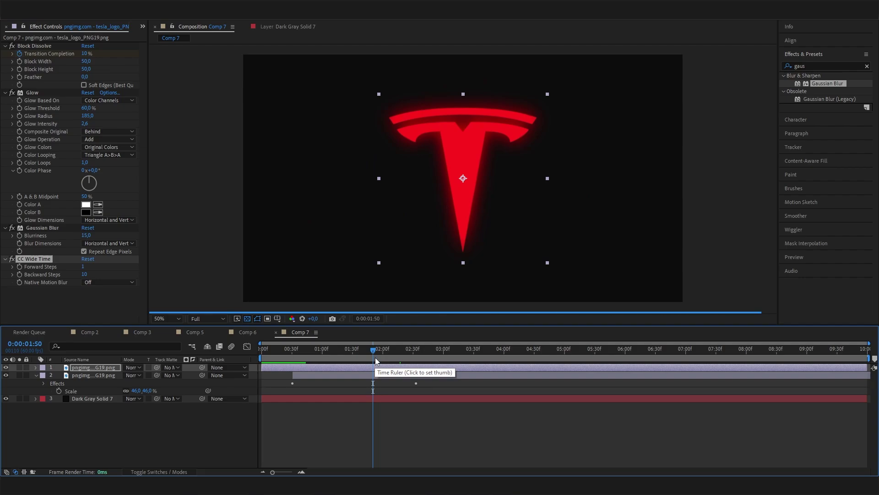
click(382, 350)
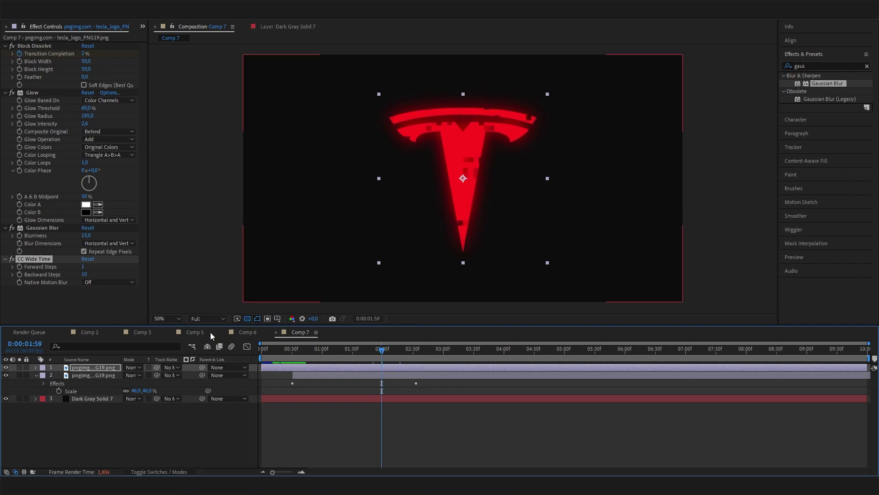
Set a 100% opacity keyframe on the upper logo layer at 0:00:02:02.
click(103, 368)
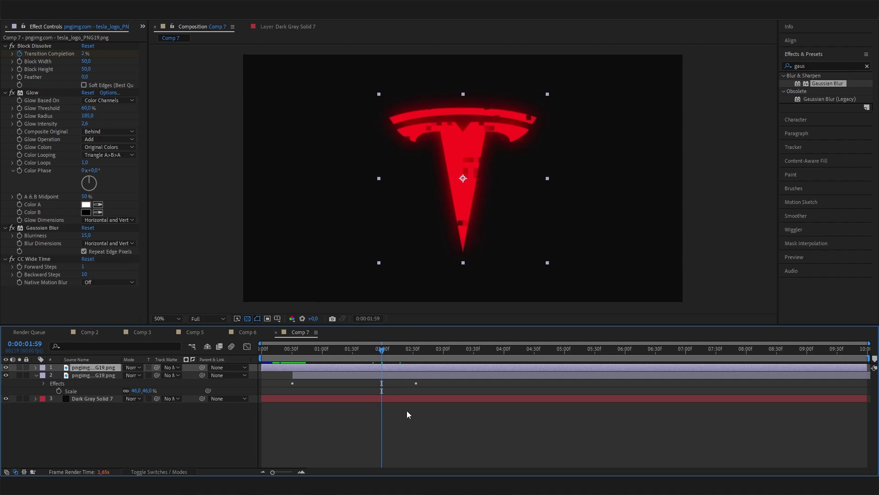
drag(383, 348, 386, 348)
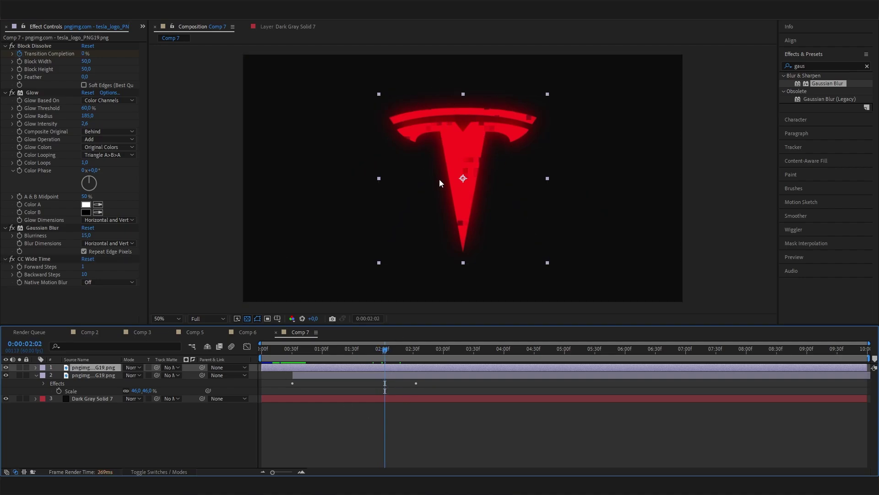
click(103, 432)
click(95, 369)
key(t)
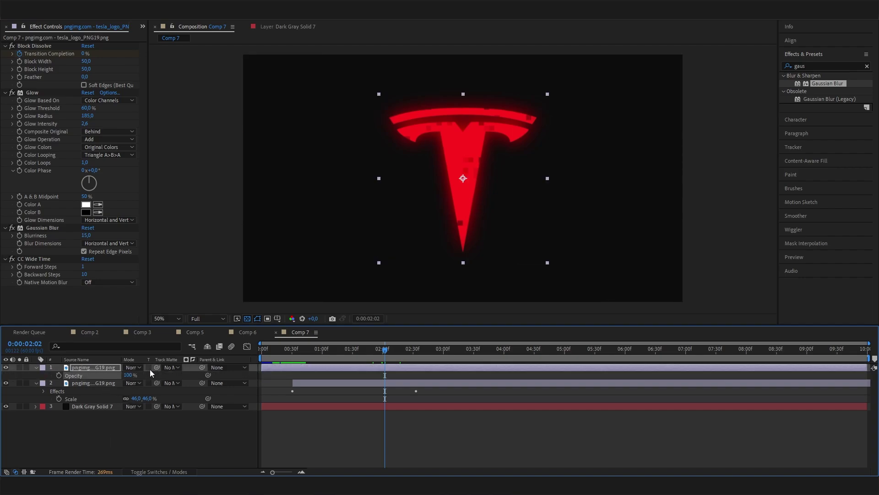
click(59, 375)
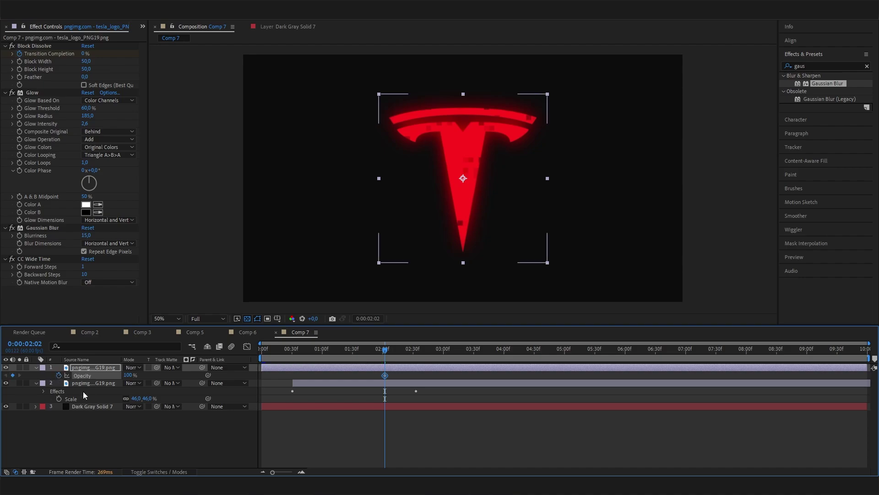
Fade the upper logo layer out with a 0% opacity keyframe at 0:00:03:00 and scrub through the fade.
click(443, 350)
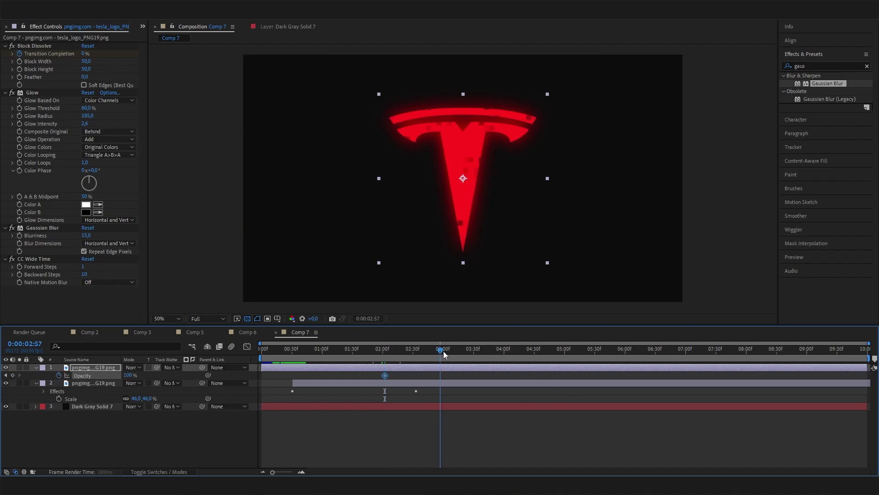
drag(128, 375, 23, 378)
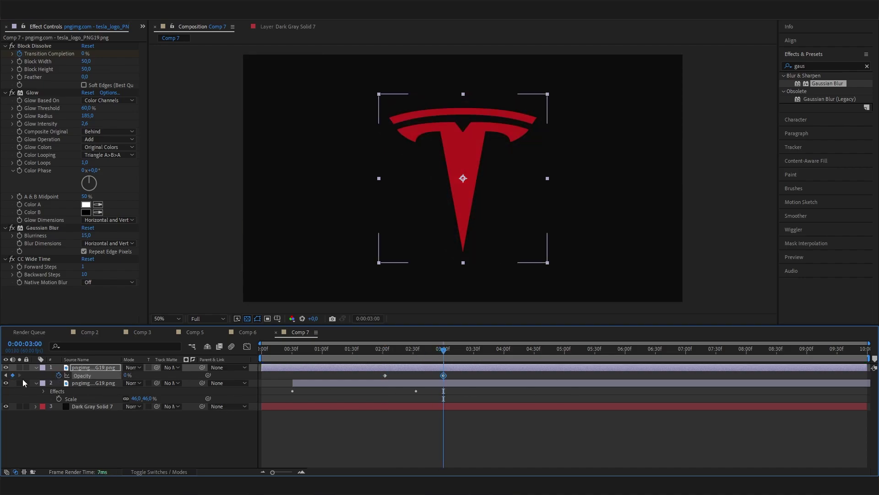
drag(443, 350, 322, 354)
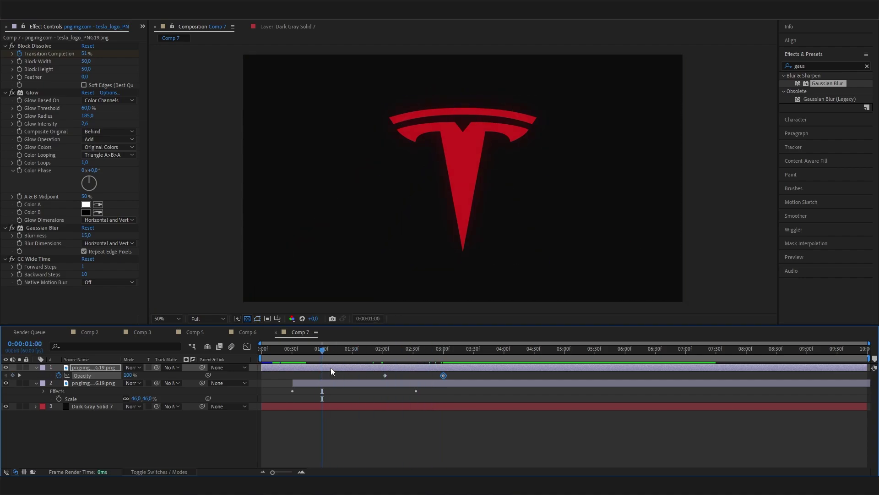
drag(325, 352, 397, 350)
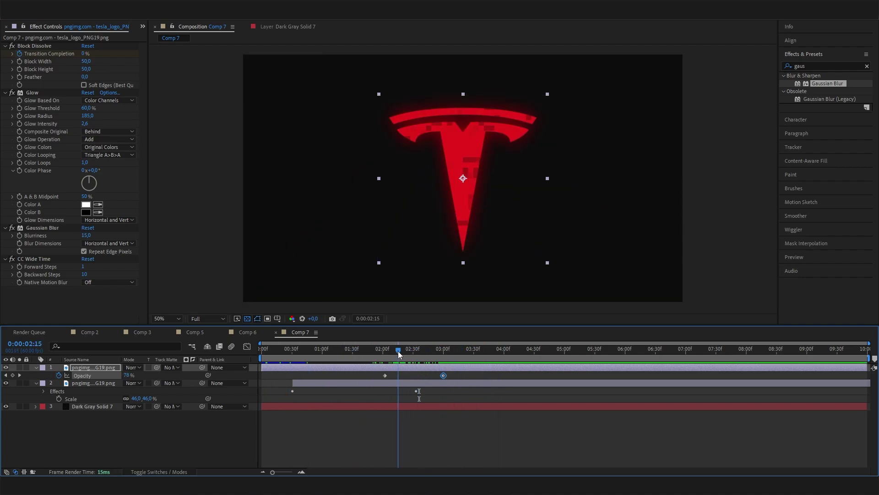
Examine Comp 6, toggling the background video's visibility and inspecting the Brightness & Contrast and Glow effects on Adjustment Layer 1.
click(248, 333)
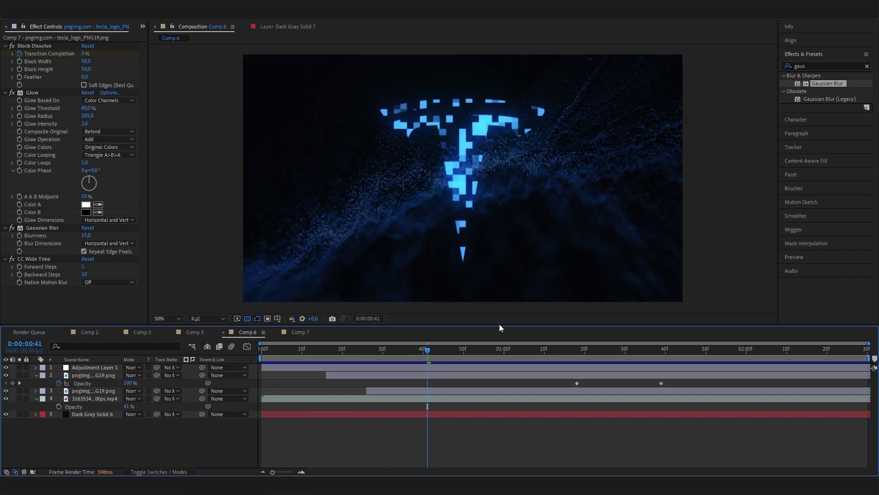
key(space)
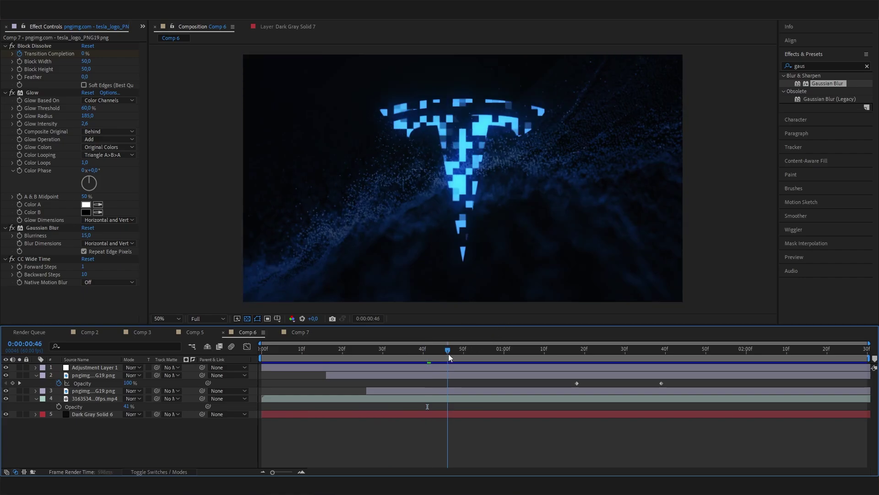
click(7, 413)
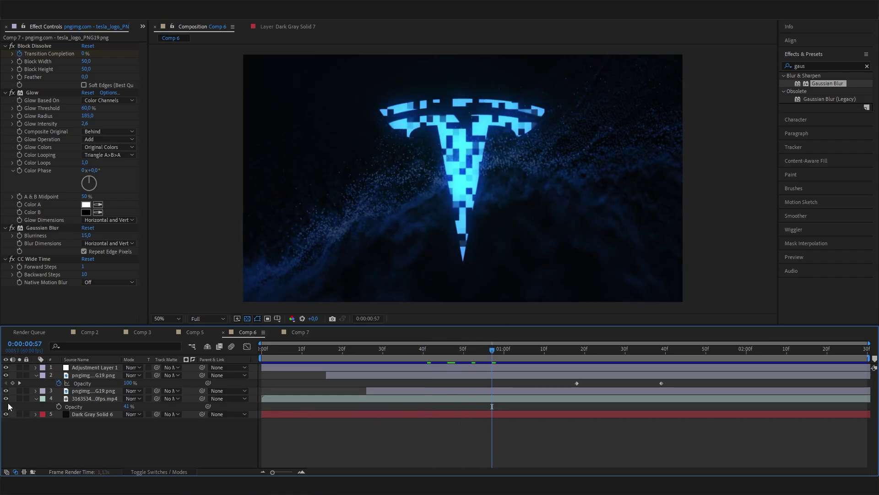
click(6, 413)
click(6, 399)
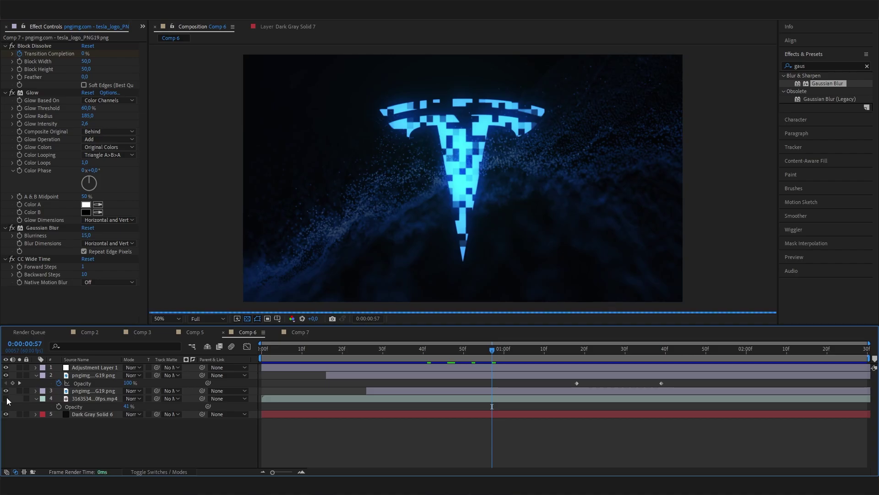
click(7, 398)
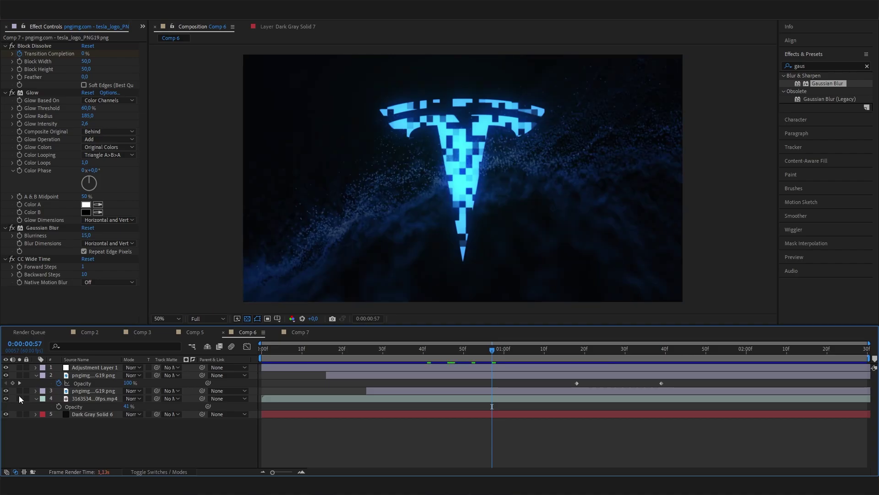
click(90, 366)
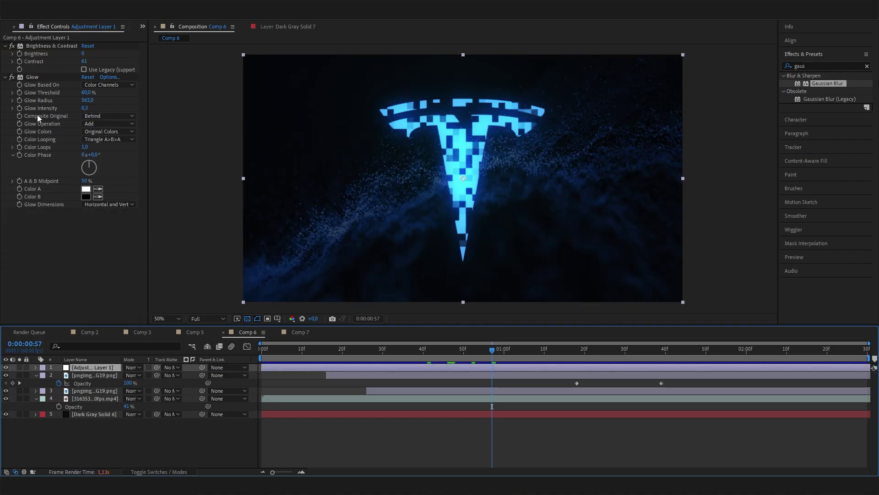
click(33, 77)
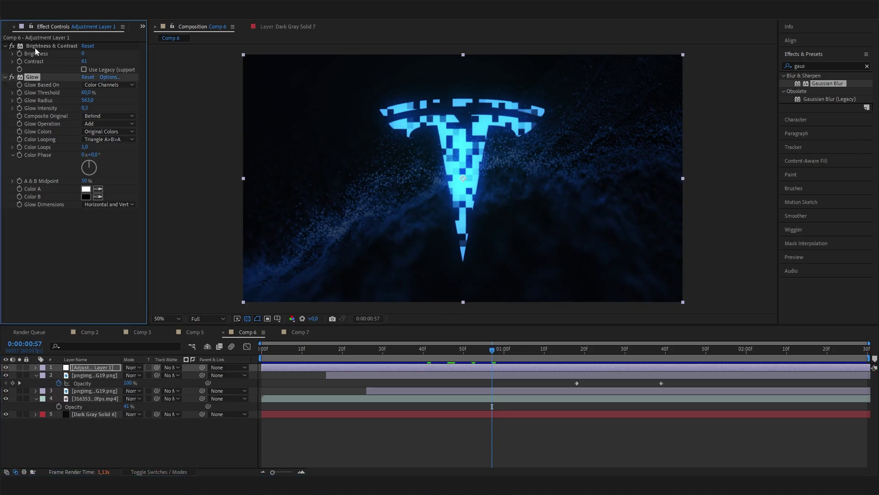
click(57, 47)
Return to Comp 7 and move the playhead to 0:00:01:00.
click(298, 333)
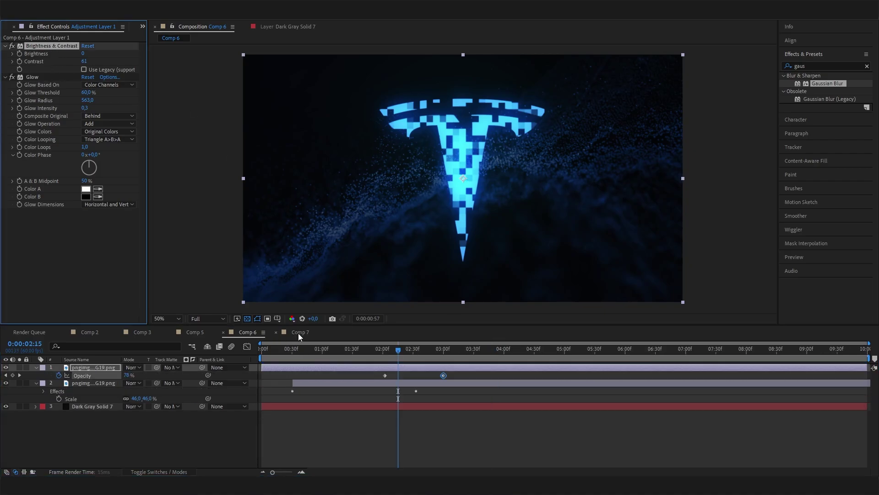
click(365, 355)
click(323, 355)
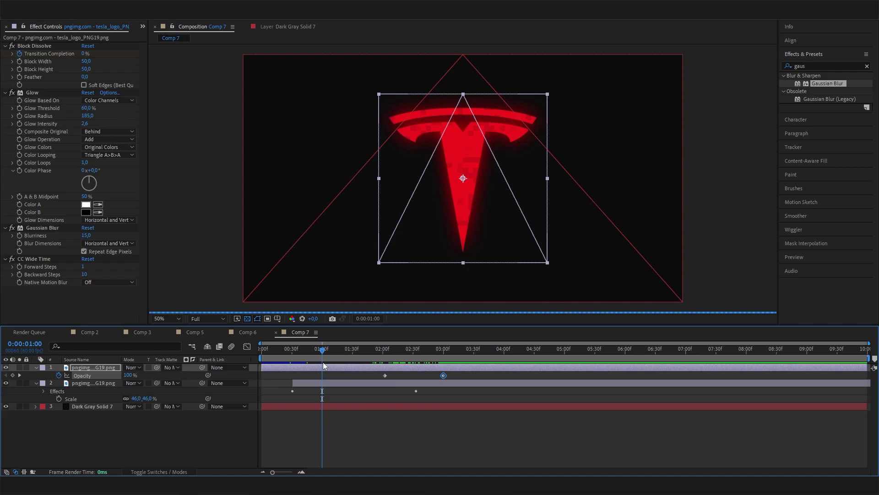